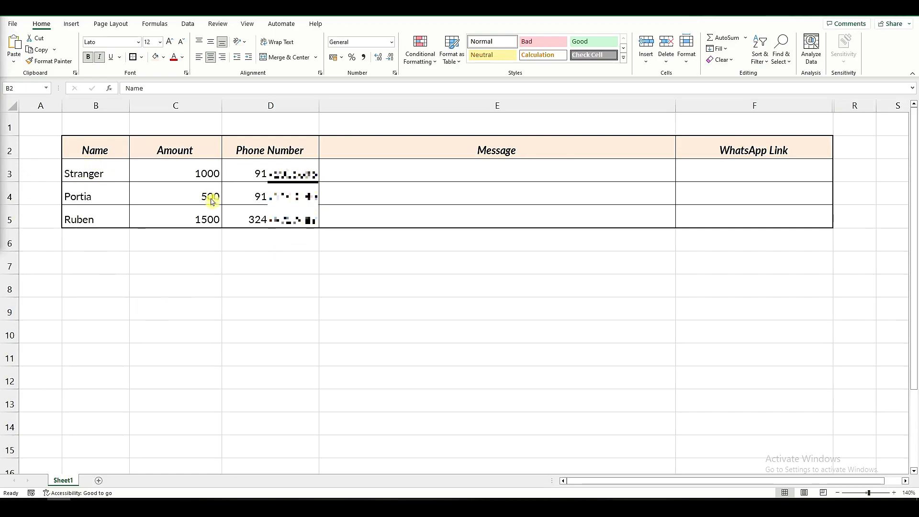
left_click(160, 176)
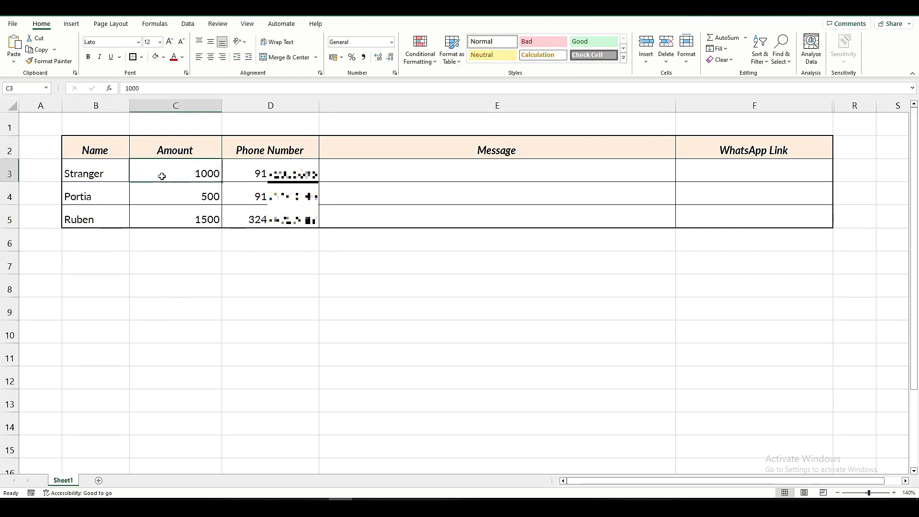
left_click(158, 204)
left_click(155, 225)
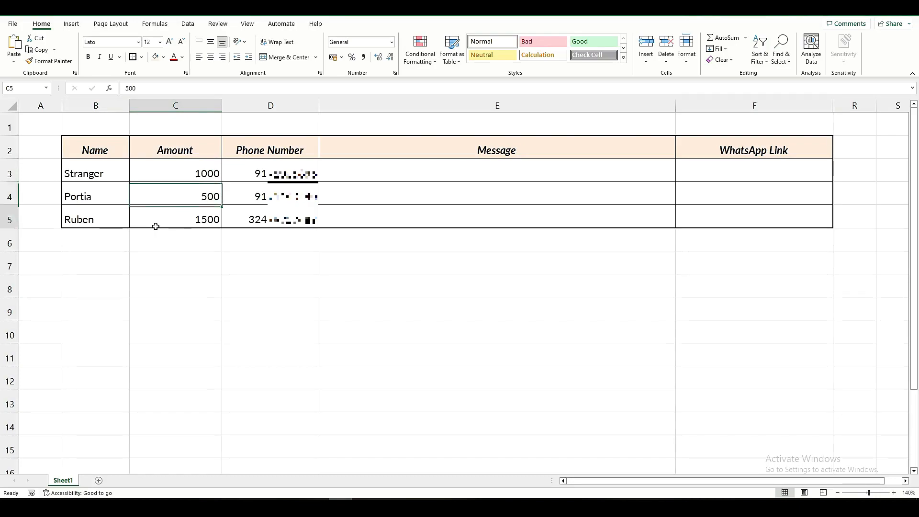
left_click(261, 178)
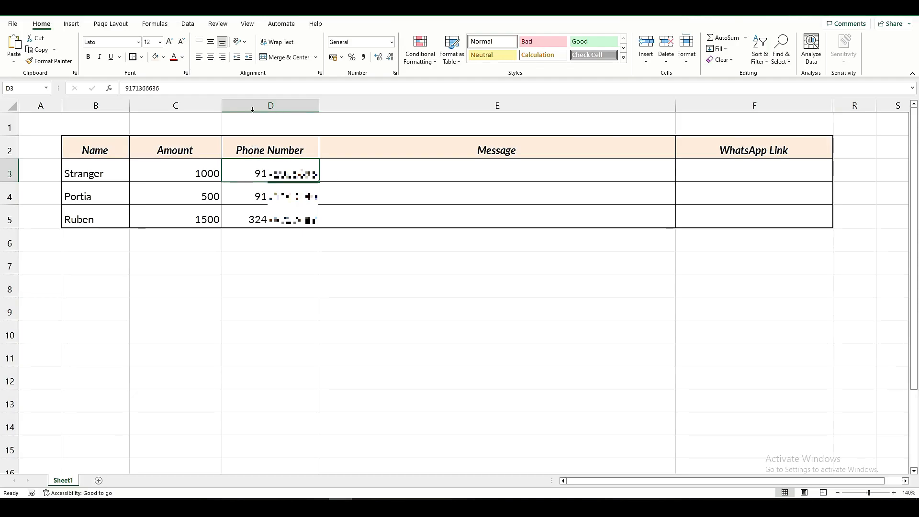
Start a message formula in E3 that joins the greeting "Hi " with the name in B3.
left_click(357, 179)
key("F2")
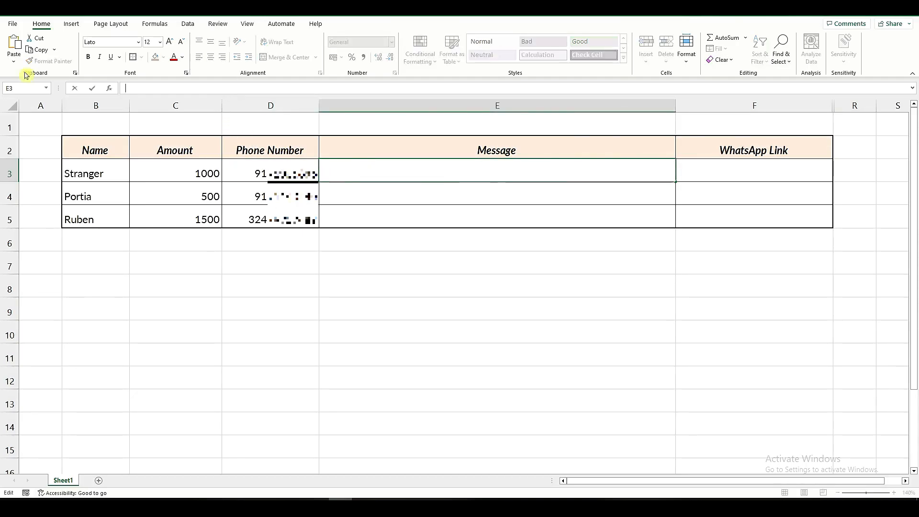
left_click(214, 87)
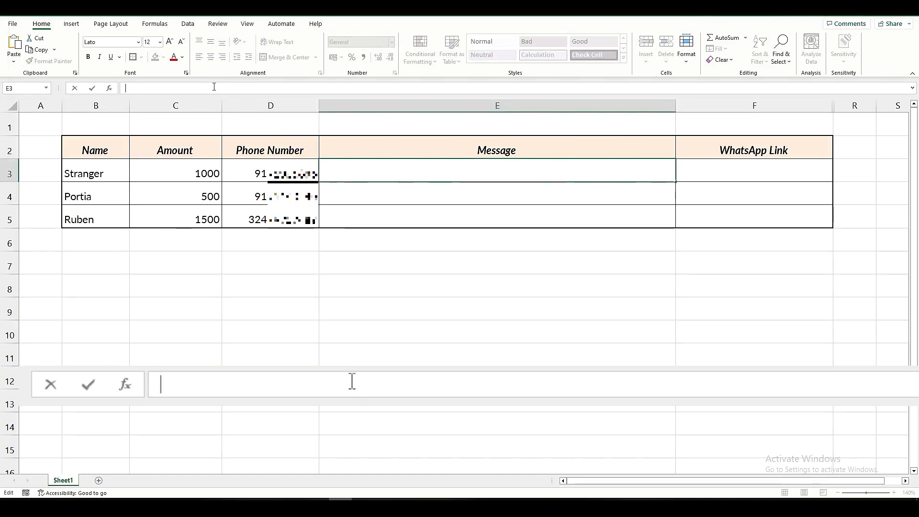
type("=\"Hi")
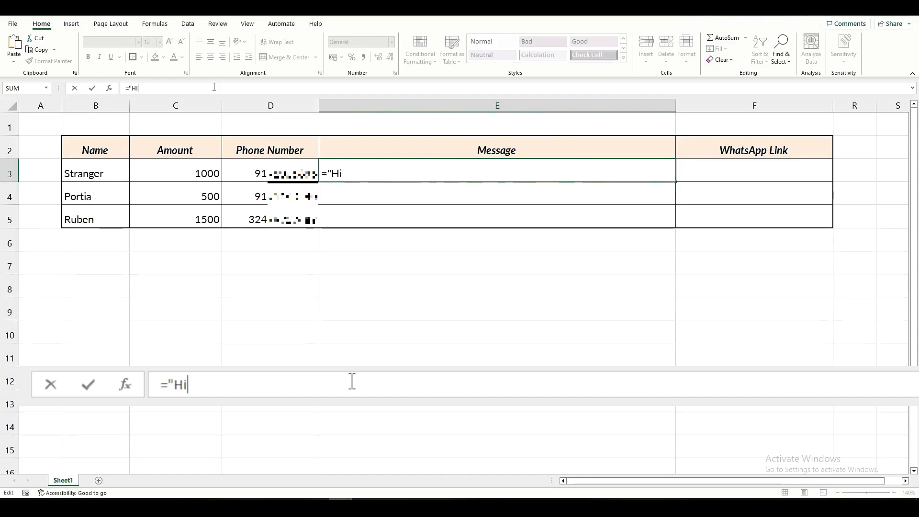
type(" \"&")
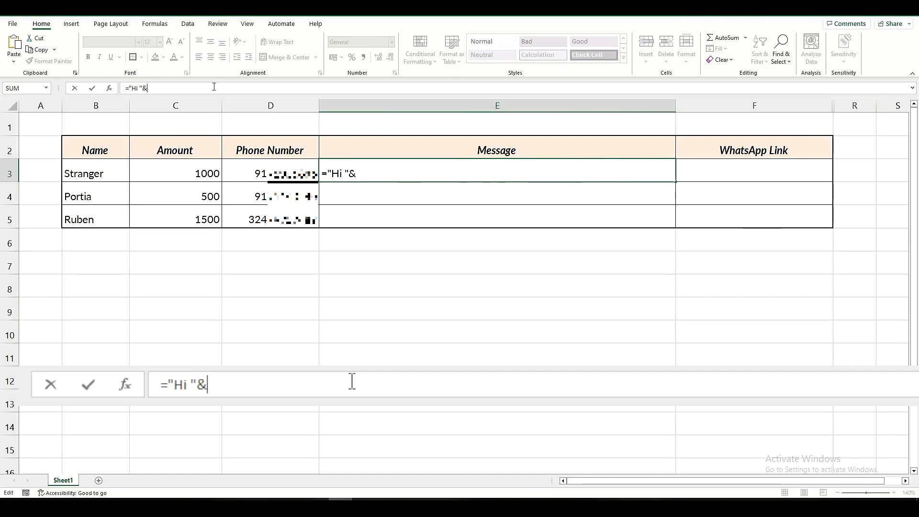
left_click(98, 173)
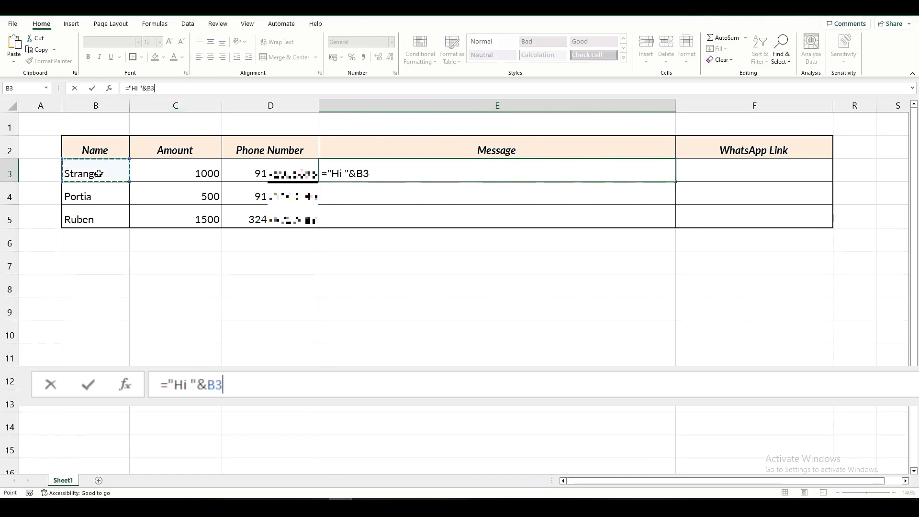
Extend the E3 formula with the text ", " and a reference to the amount in C3.
type("&\"")
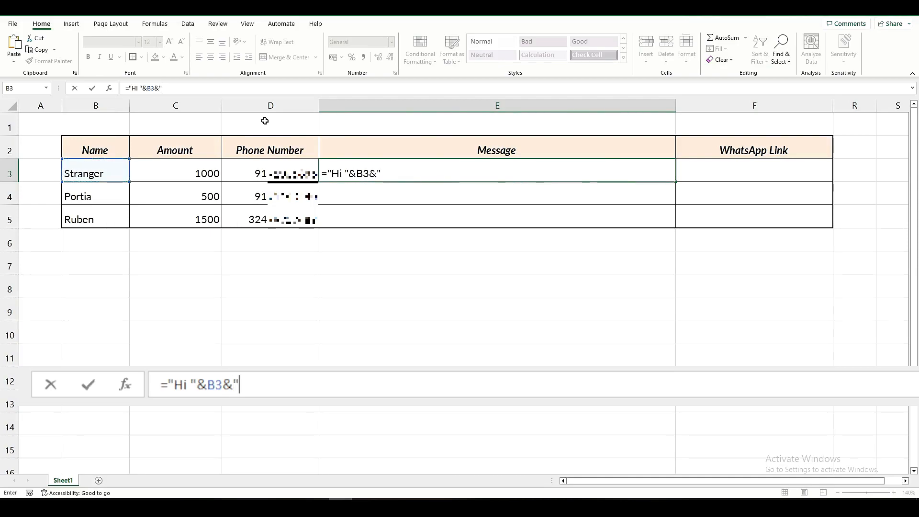
type(", \"&")
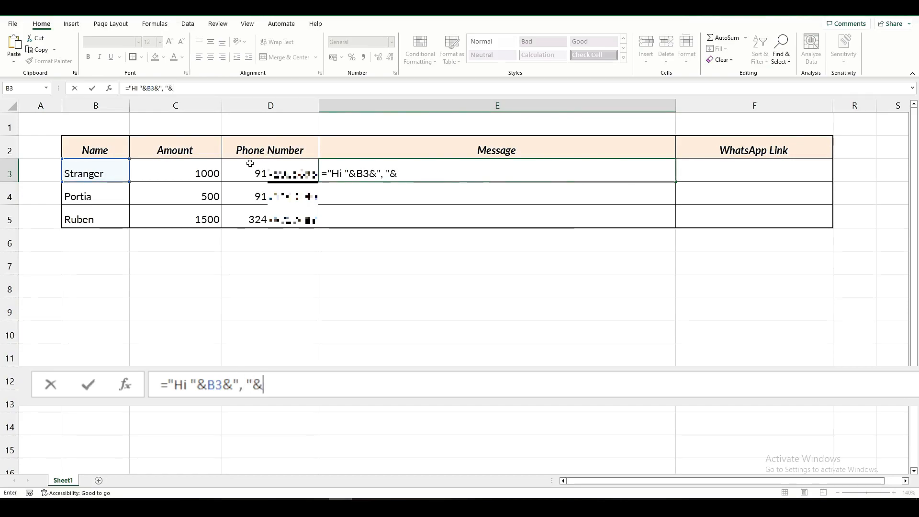
left_click(196, 175)
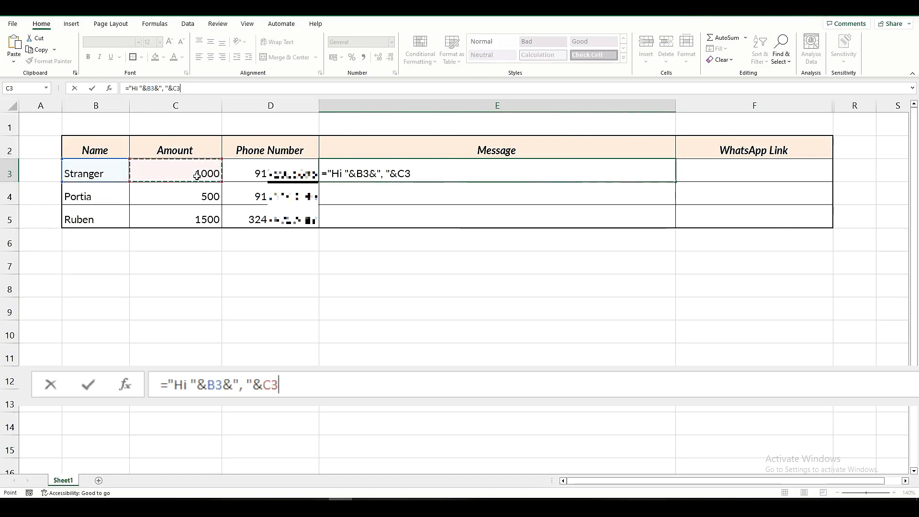
Complete the E3 formula by joining the text " is due. Please pay ASAP!" after the amount.
type("&\"")
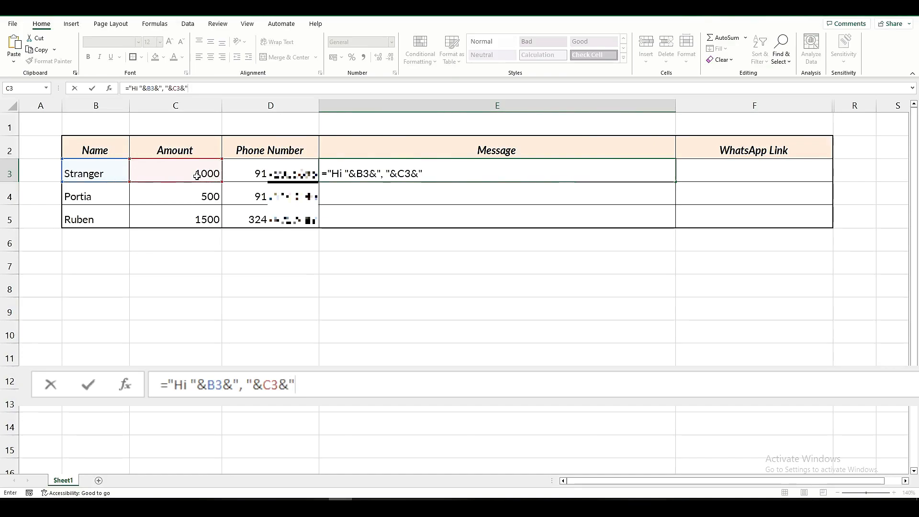
type(" is due. Please pay ASAP!")
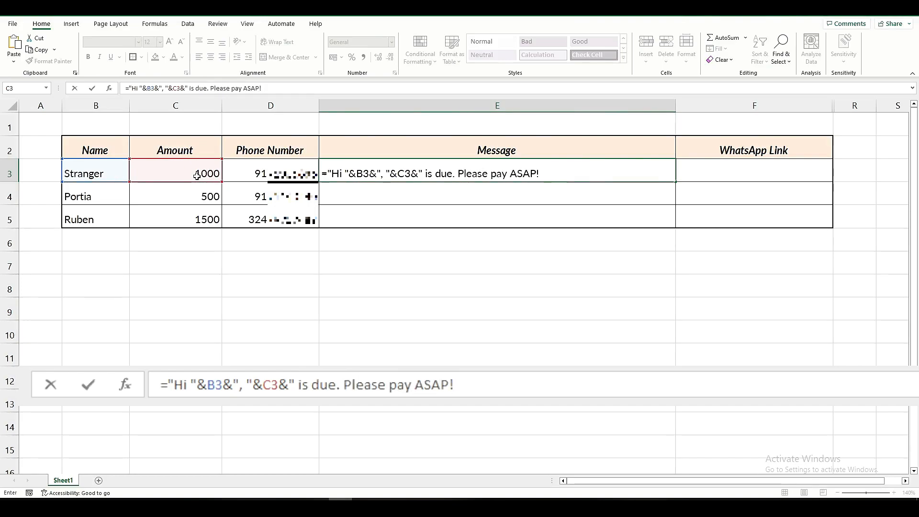
type("\"")
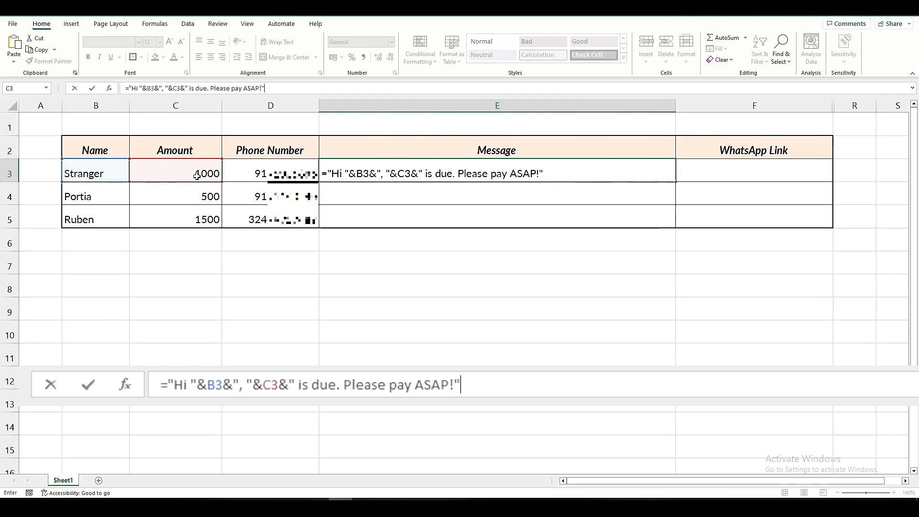
key("Return")
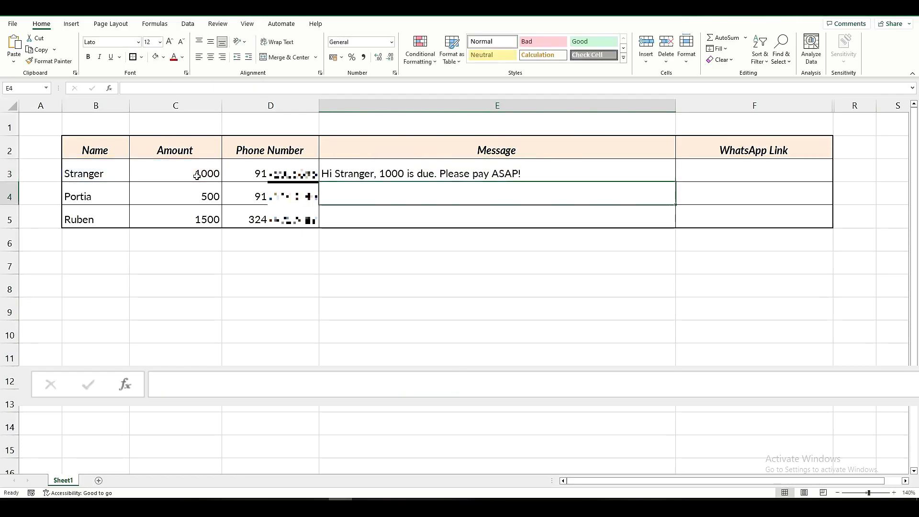
Copy the E3 message formula down to E4 and E5, and check the copied formulas.
left_click(371, 173)
left_click(125, 178)
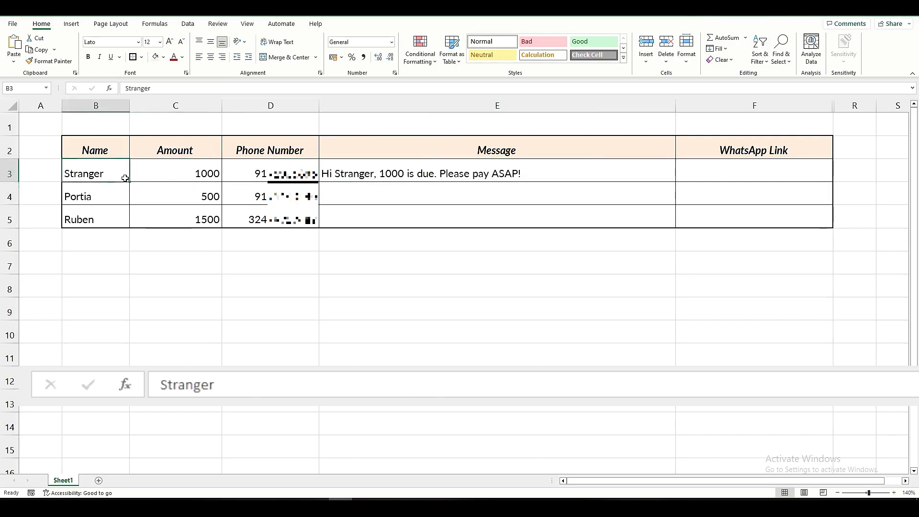
left_click(177, 174)
left_click(385, 171)
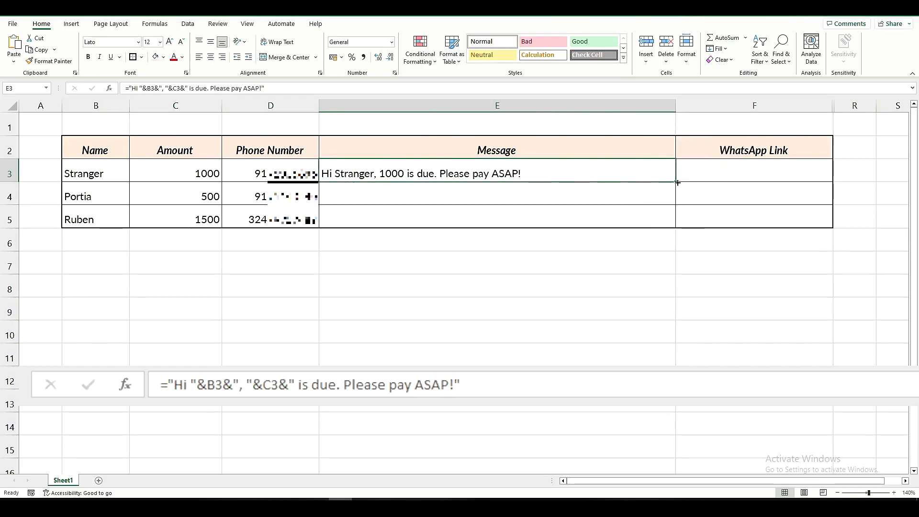
left_click_drag(677, 183, 676, 220)
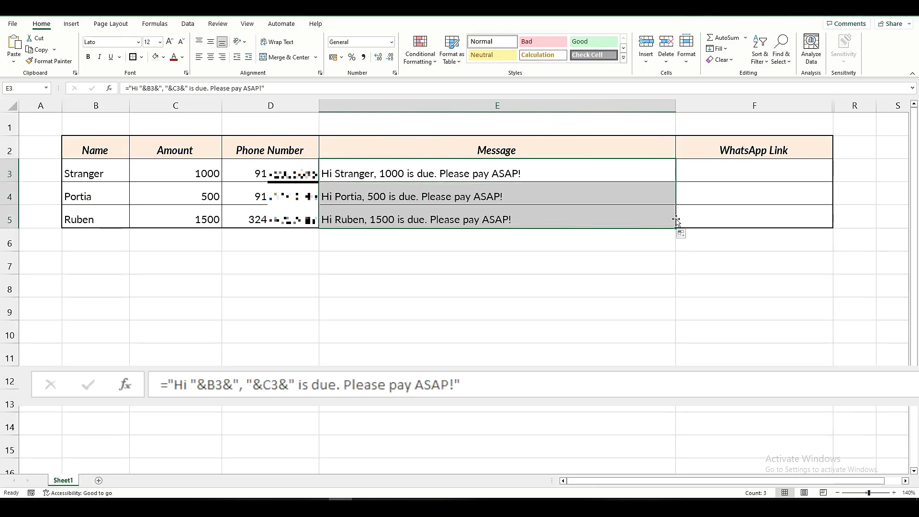
left_click(346, 200)
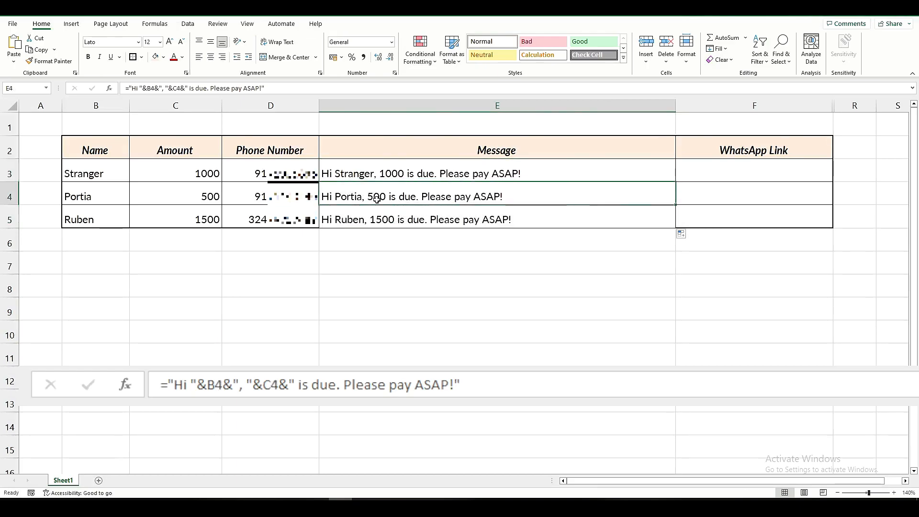
left_click(359, 219)
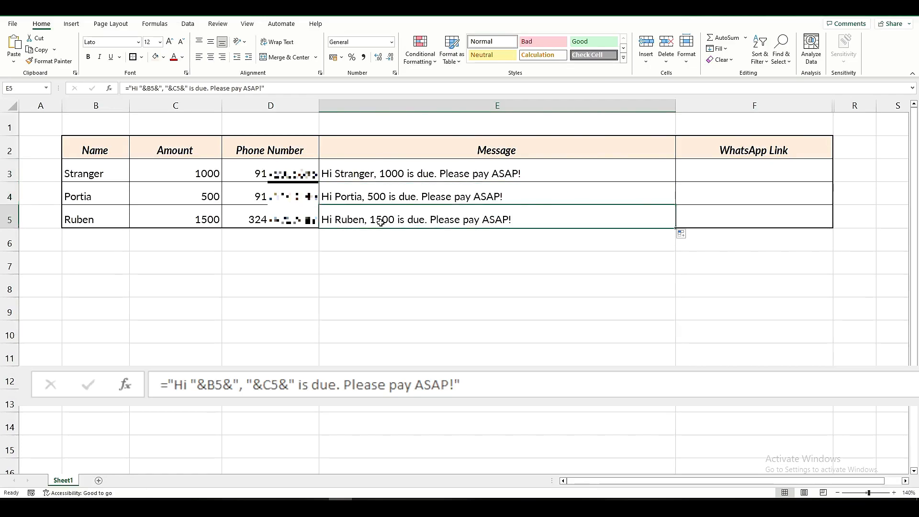
Start a formula with the HYPERLINK function in F3, the first WhatsApp Link cell.
left_click(723, 171)
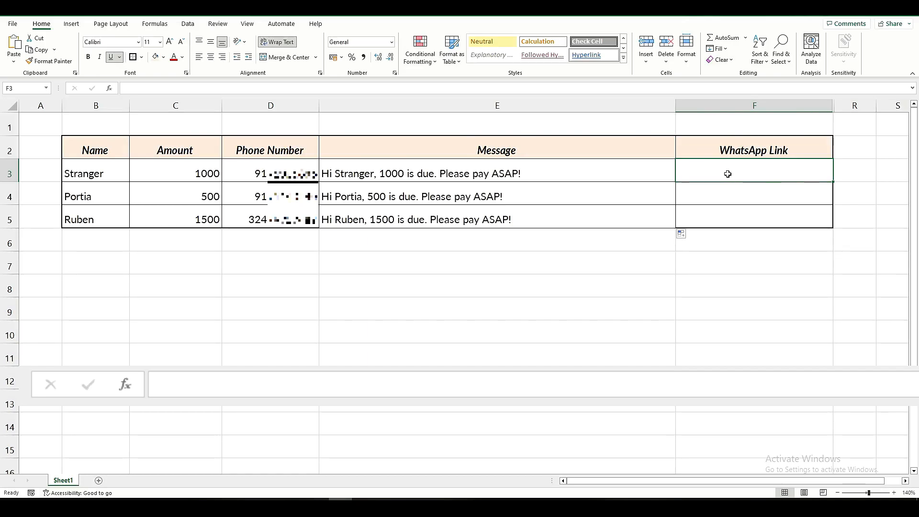
left_click(135, 90)
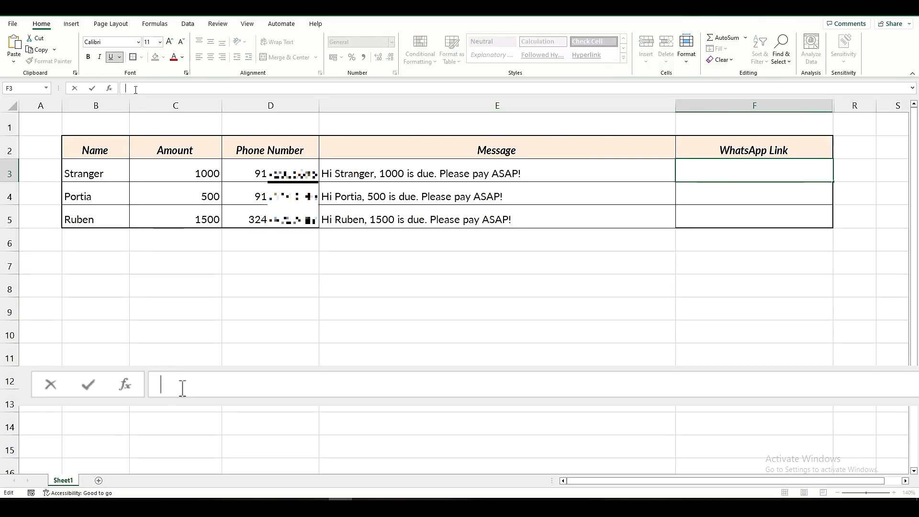
type("=")
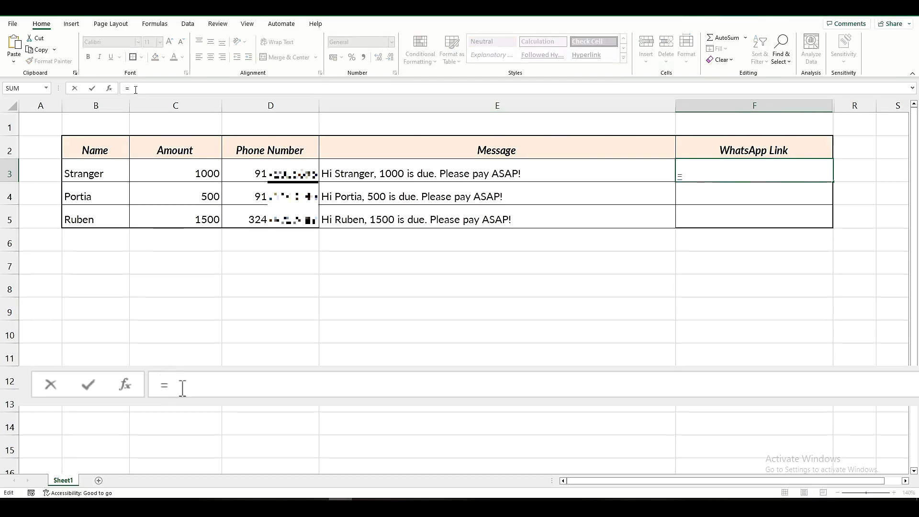
type("HYPER")
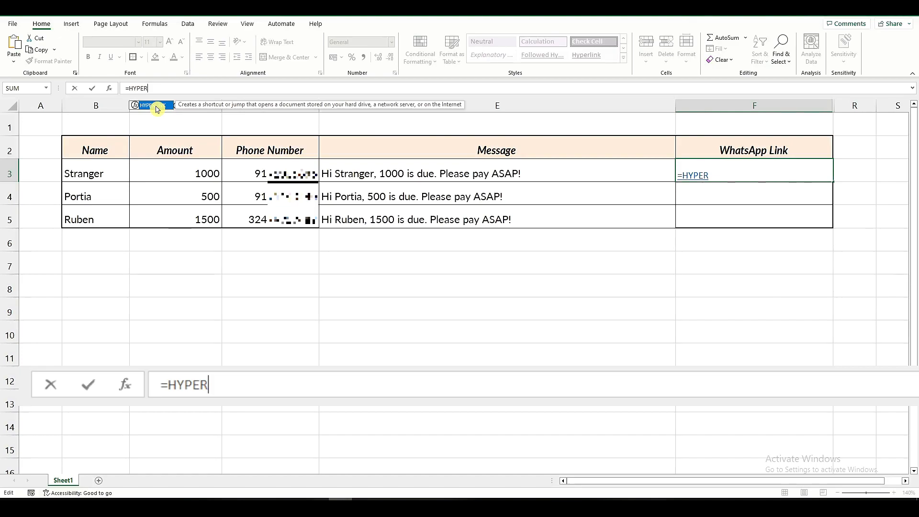
double_click(157, 106)
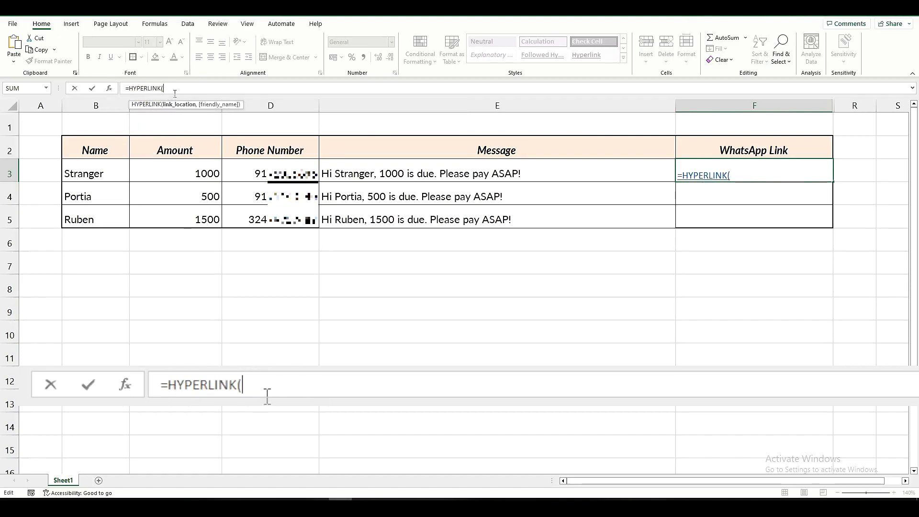
type("\"HTTPS")
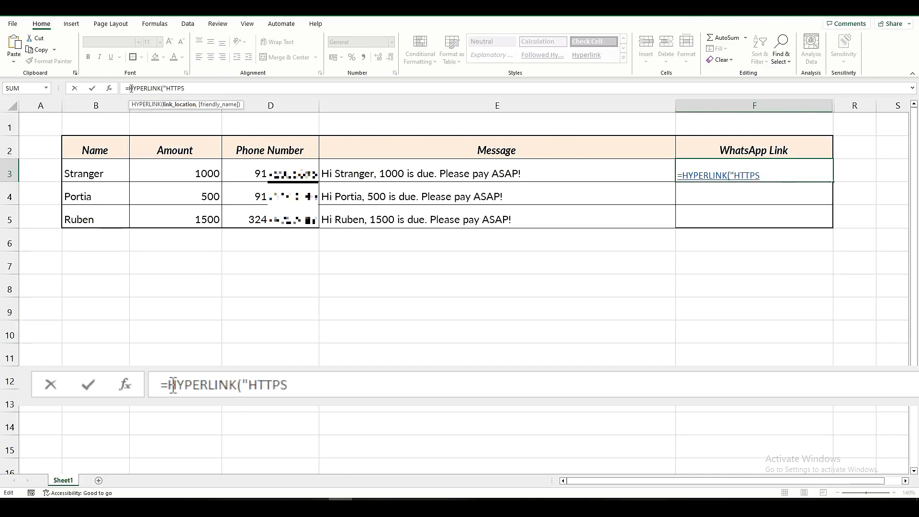
key("BackSpace")
key("BackSpace")
key("BackSpace")
key("BackSpace")
key("BackSpace")
type("hrr")
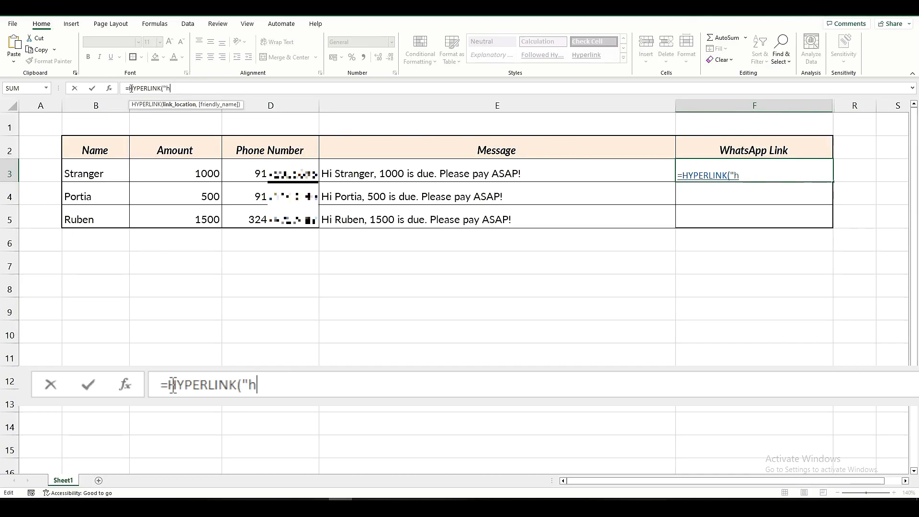
key("BackSpace")
key("BackSpace")
type("tto")
key("BackSpace")
type("ps:")
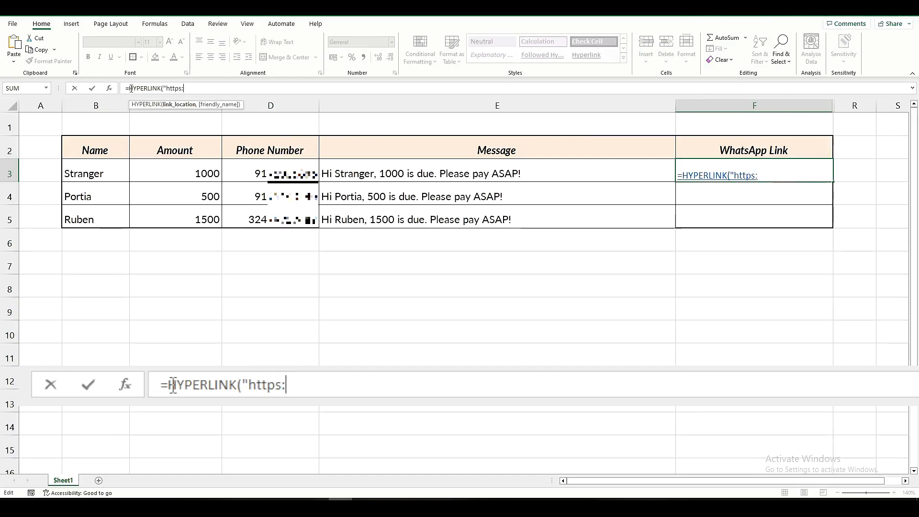
type("//wen")
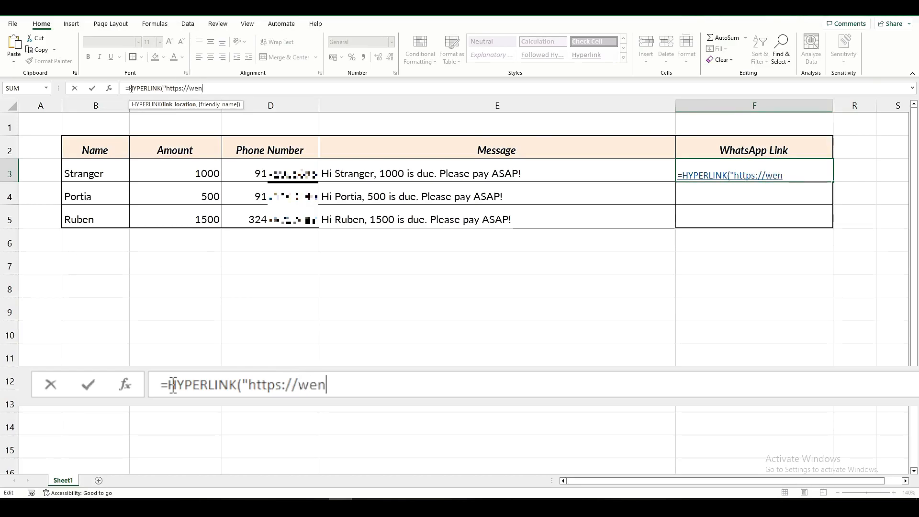
key("BackSpace")
type("b.whatsapp.com/")
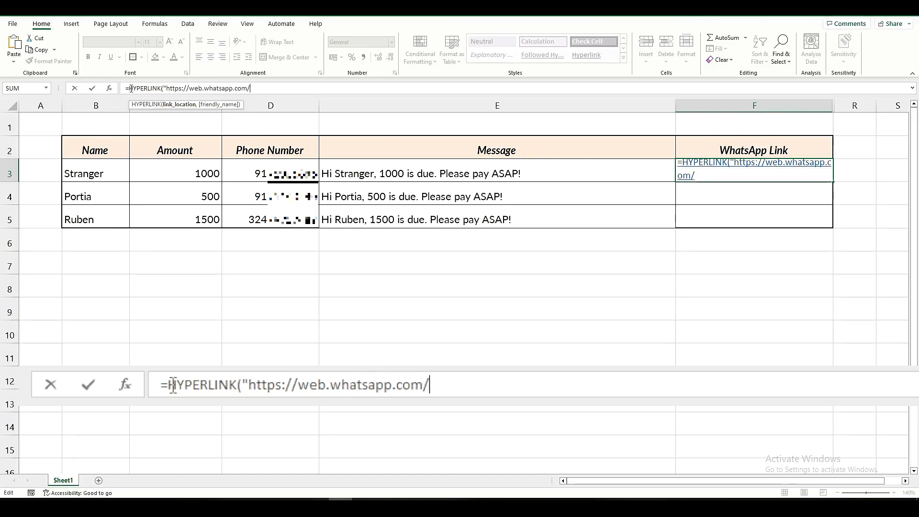
type("send")
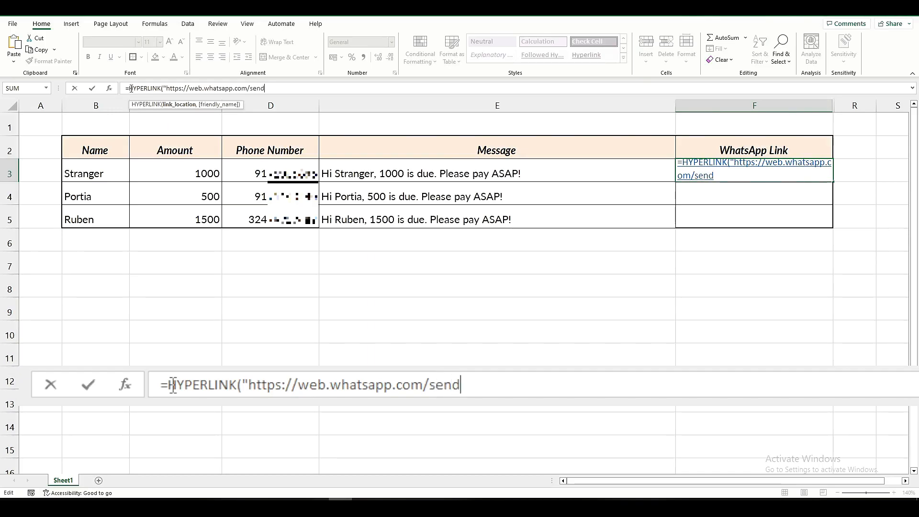
type("?phone=")
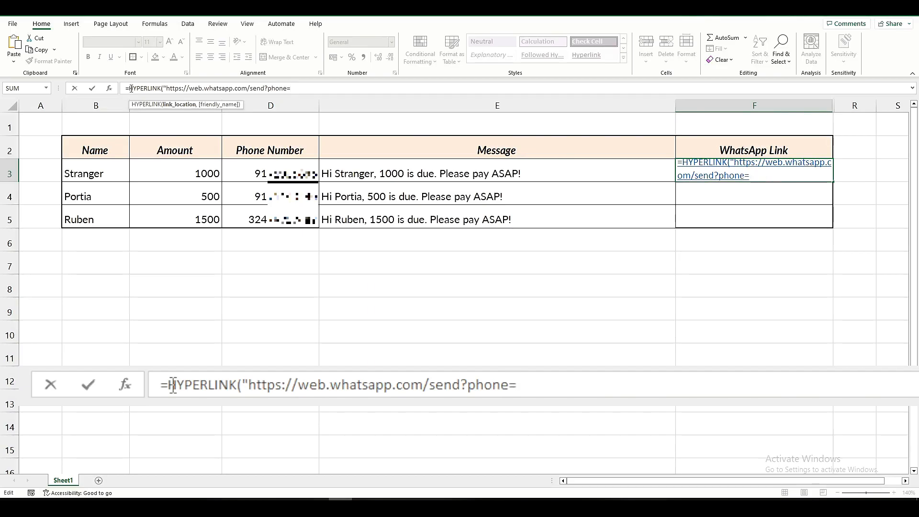
type("\"&")
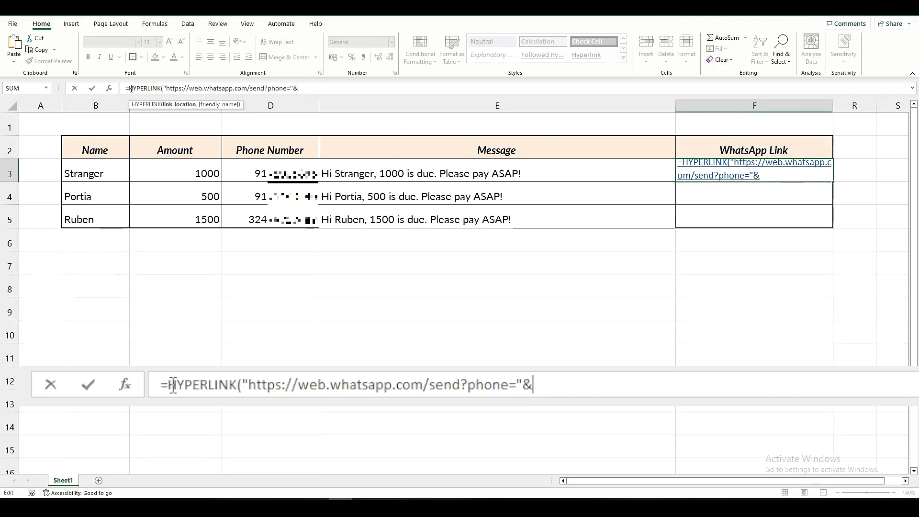
Continue the link address with send?phone=" and join it to the phone number in D3.
left_click(265, 176)
left_click(635, 396)
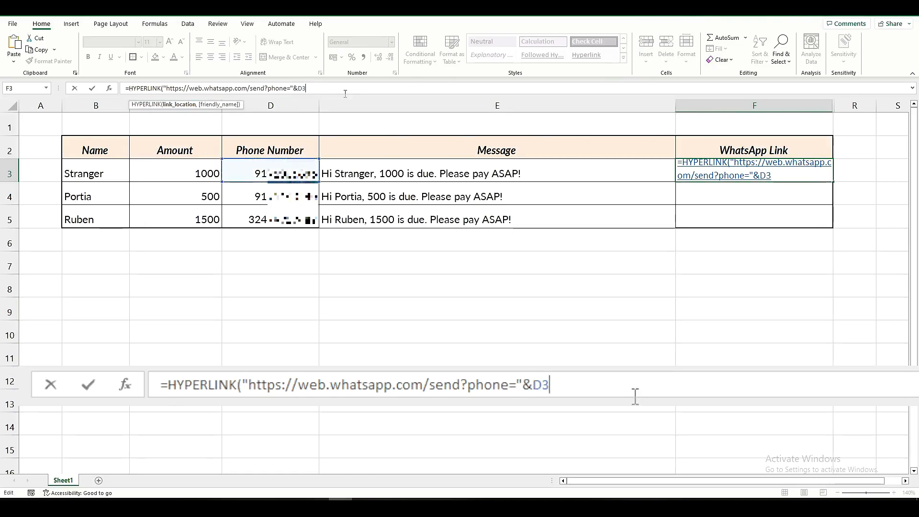
Extend the F3 link location with the quoted parameter "&text=" and join it to the message in E3.
type("&\"&")
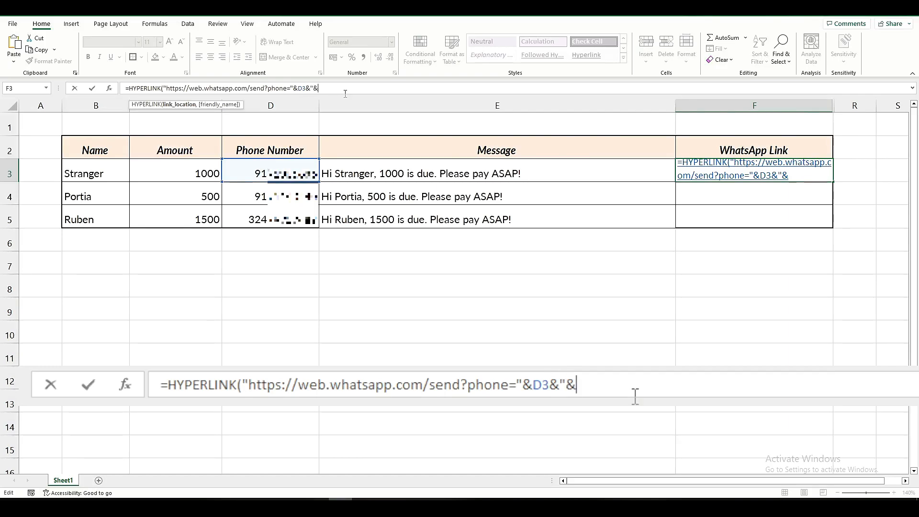
type("text=")
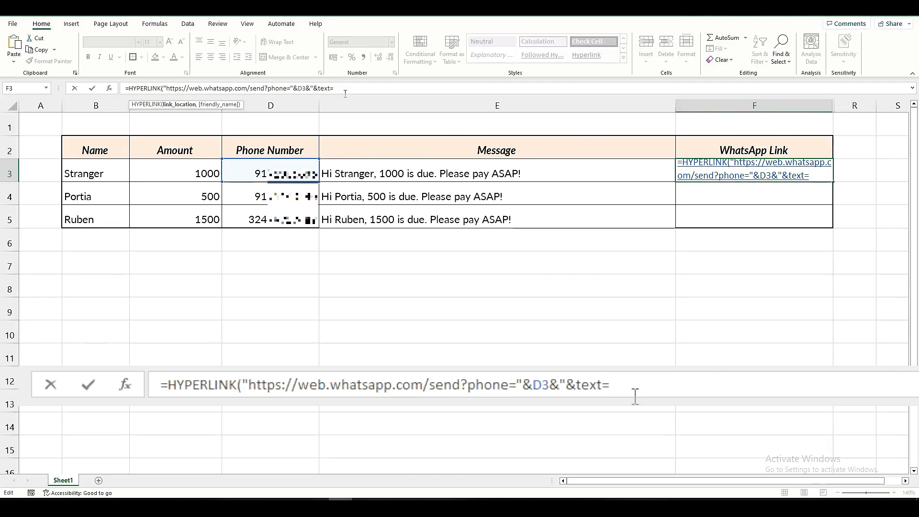
type("\"&")
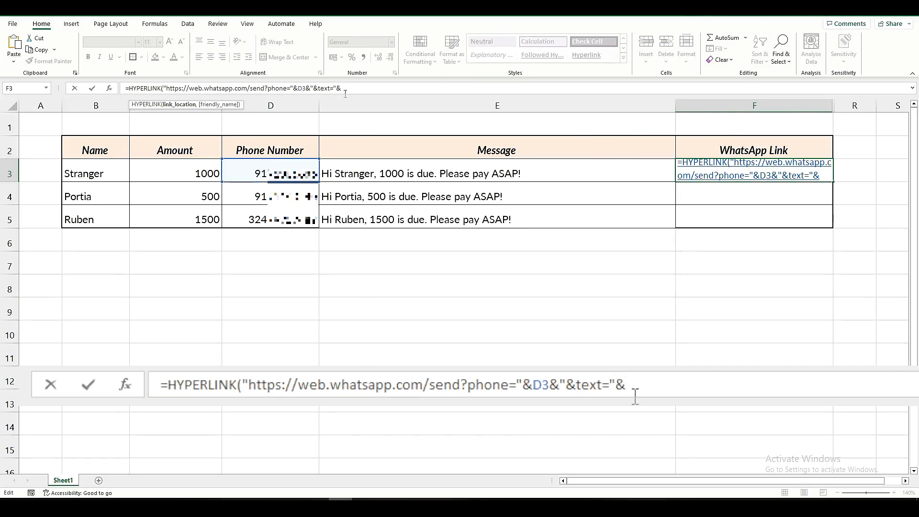
left_click(382, 174)
Add "Send Message" as the friendly name, close the HYPERLINK function and enter the F3 formula.
type(",")
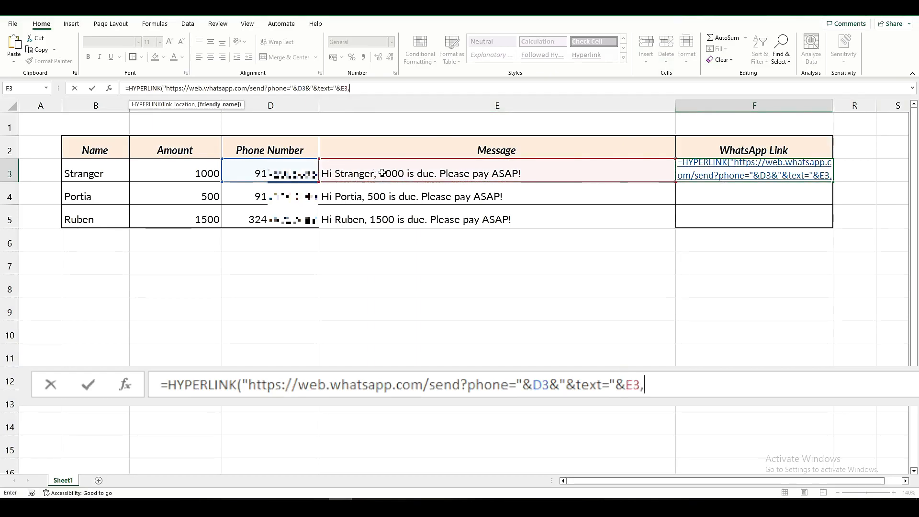
type("\"")
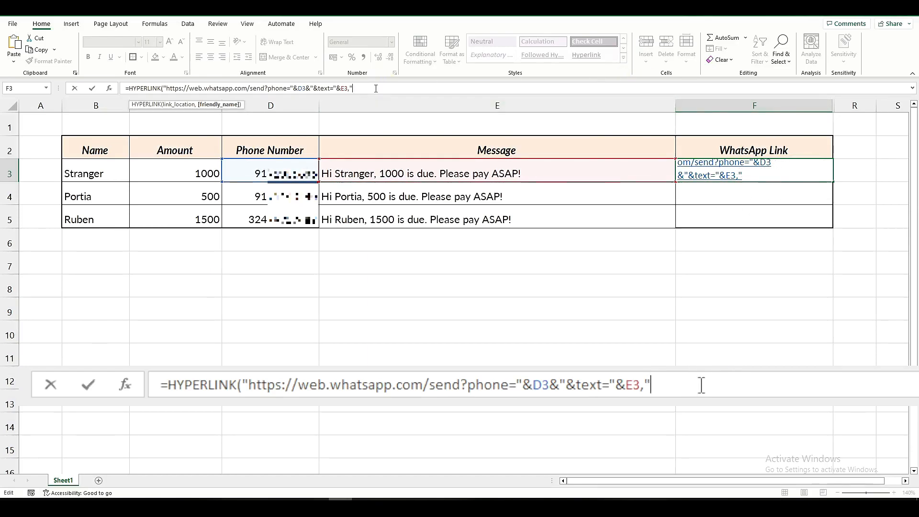
type("Send Message")
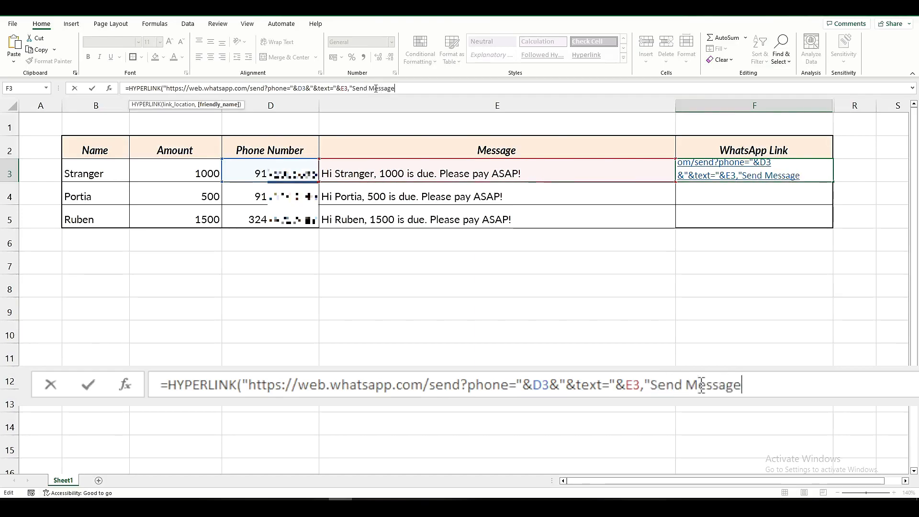
type("\")")
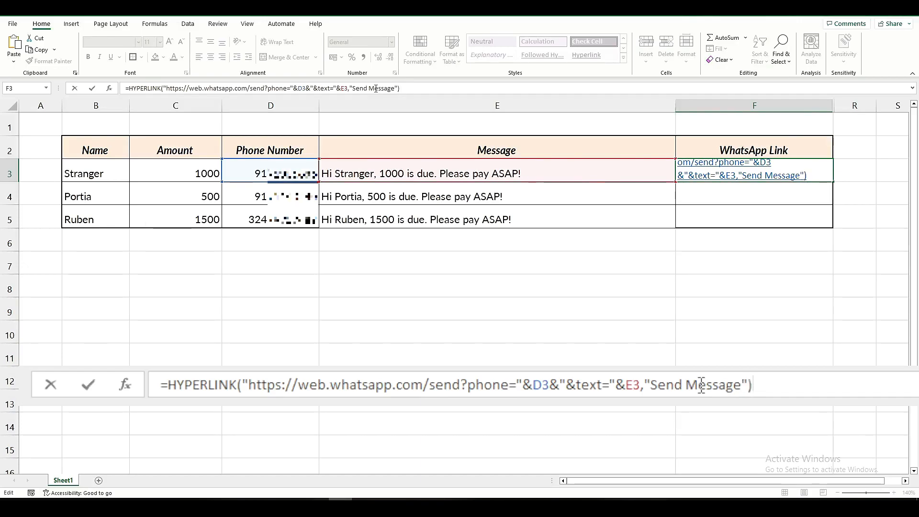
key("Return")
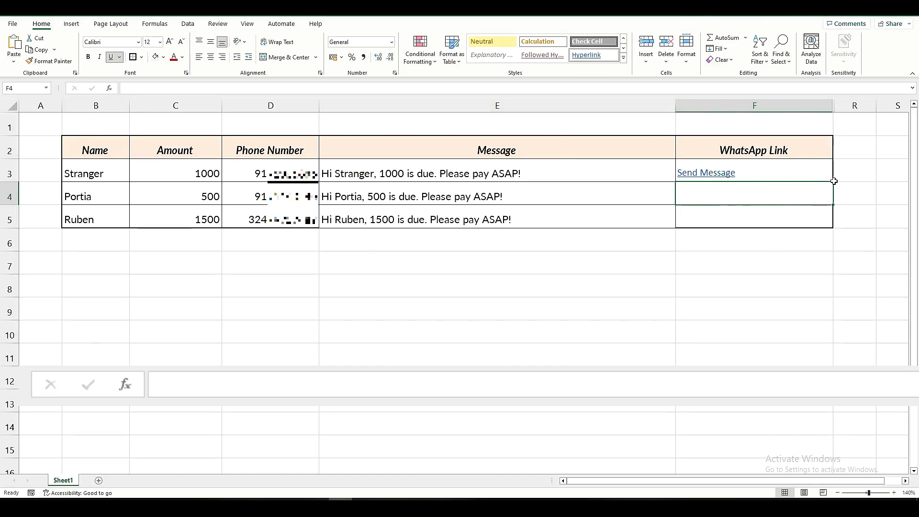
Copy the F3 hyperlink formula down to F4 and F5.
left_click(654, 173)
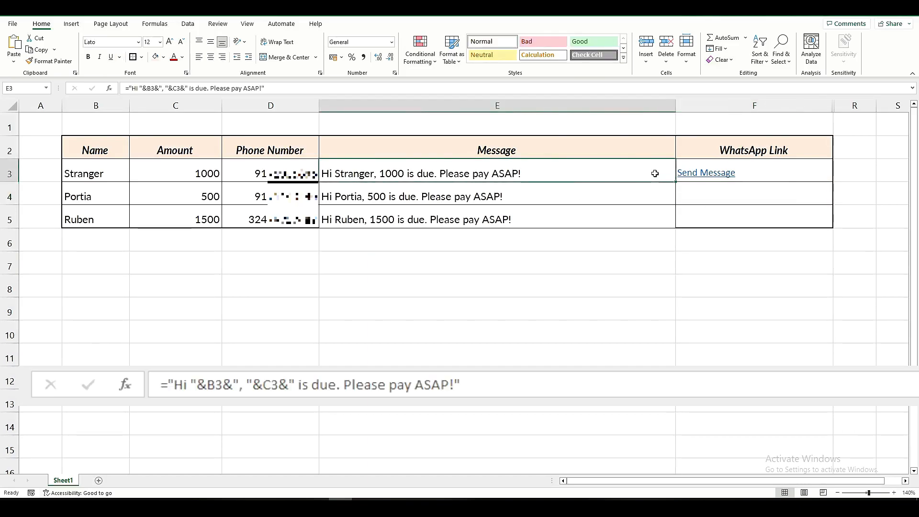
key("Right")
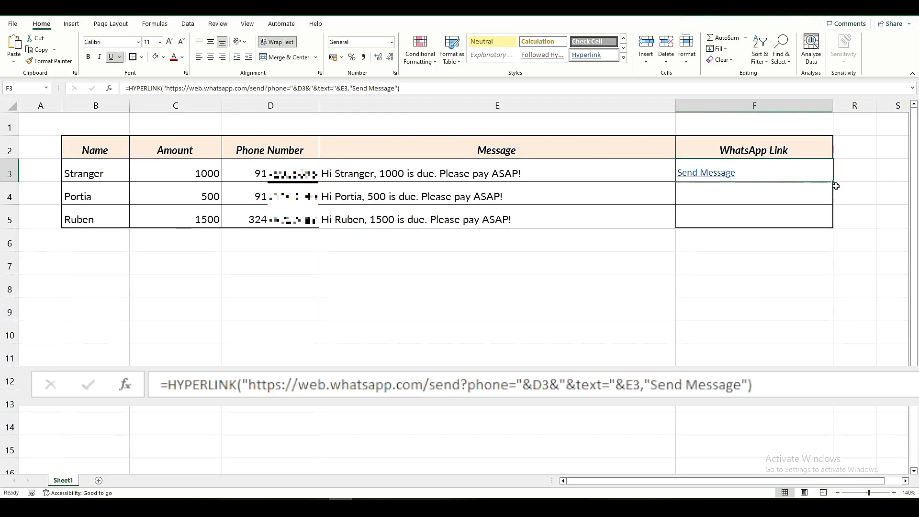
left_click_drag(834, 182, 832, 228)
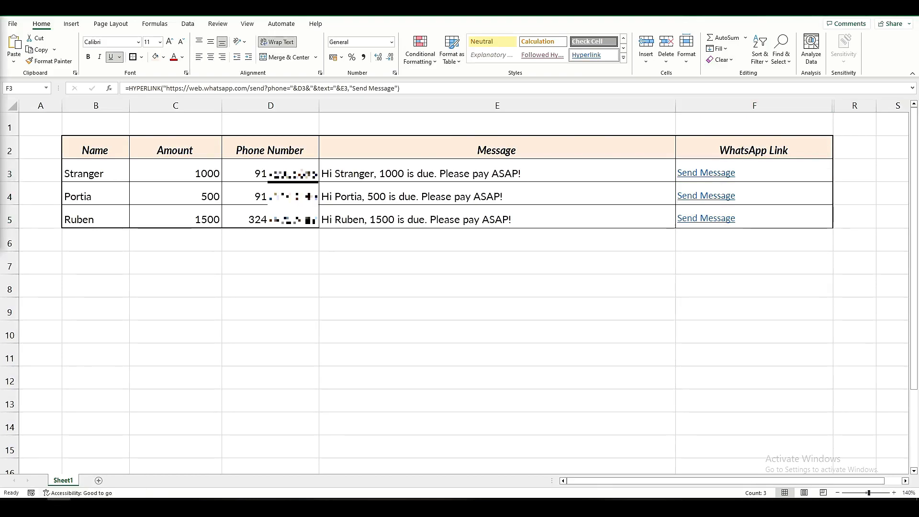
Open the F3 link in WhatsApp Web, review the prefilled 1000 payment reminder and send it.
left_click(700, 177)
left_click(700, 177)
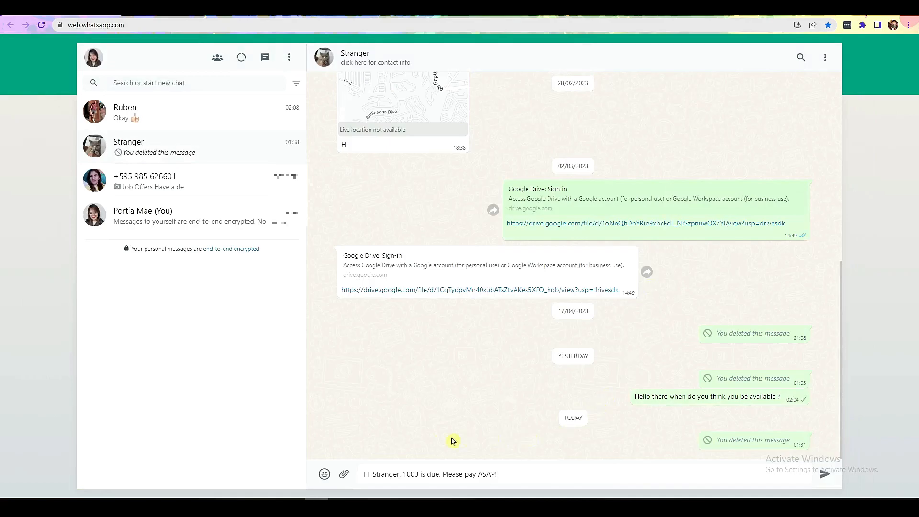
triple_click(421, 475)
left_click(500, 474)
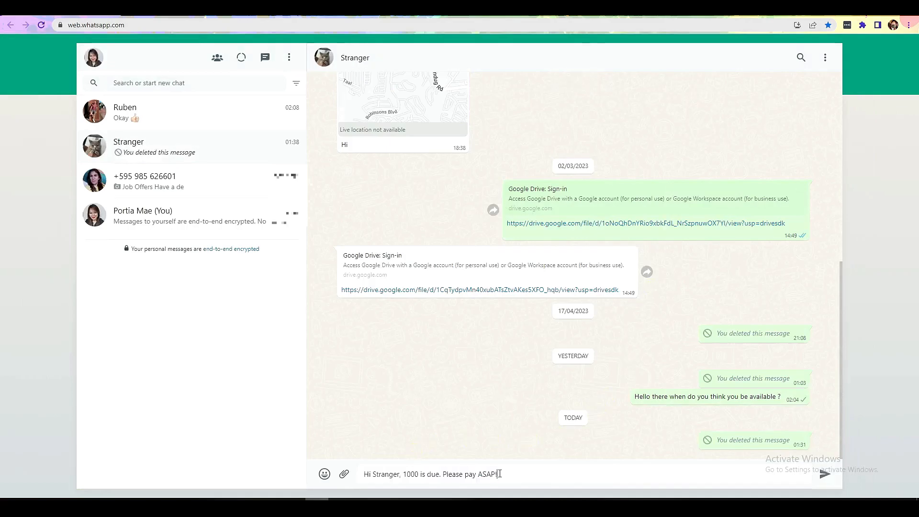
left_click_drag(366, 474, 504, 477)
left_click(505, 478)
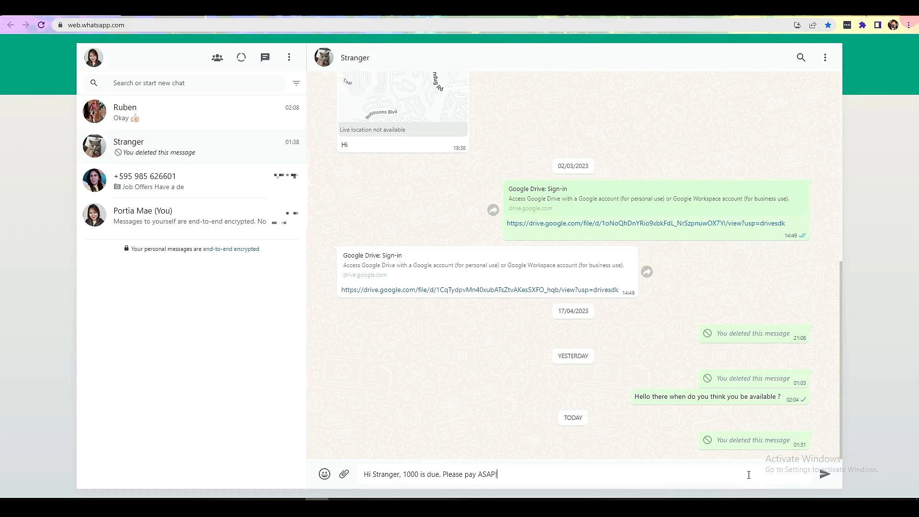
left_click(823, 475)
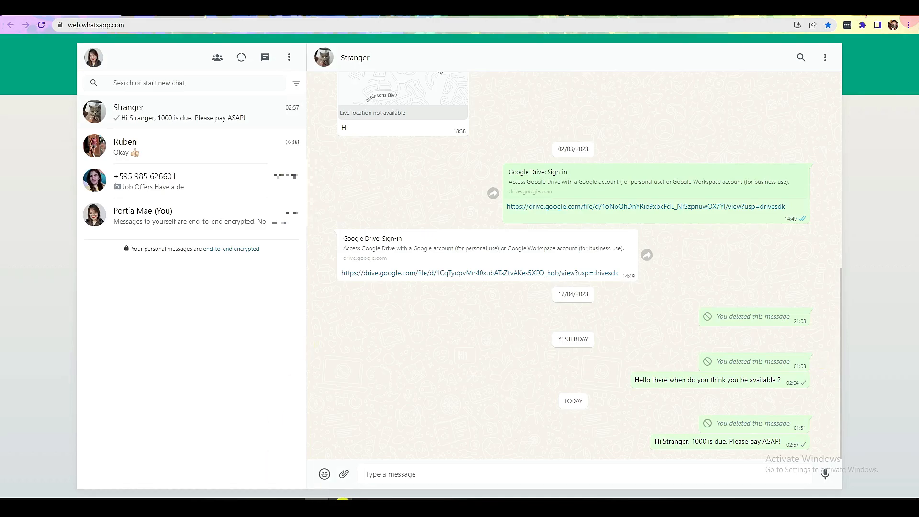
Return to Excel, open the F4 link in WhatsApp Web and send the prefilled 500 payment reminder.
left_click(340, 498)
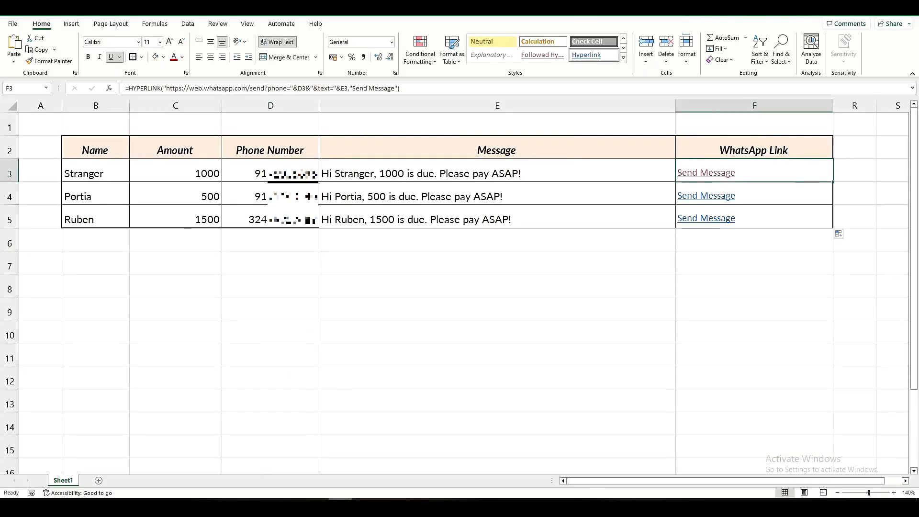
left_click(718, 200)
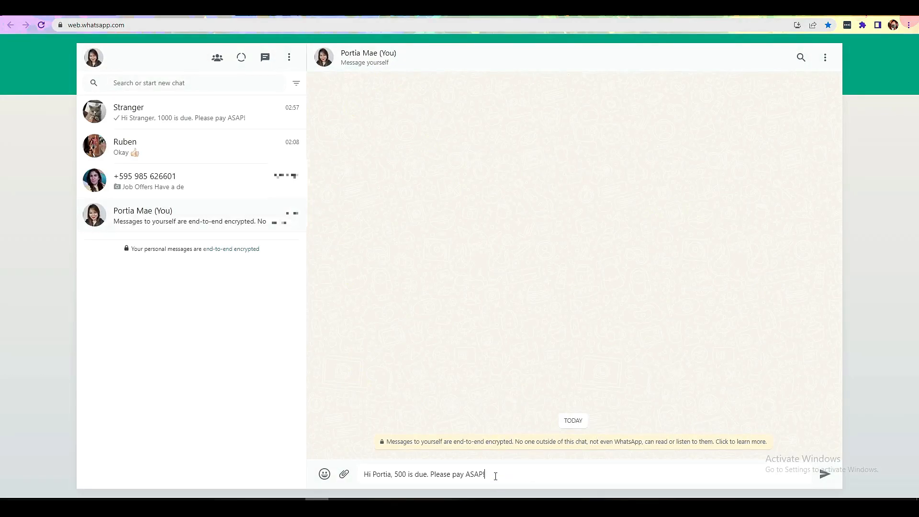
left_click(824, 475)
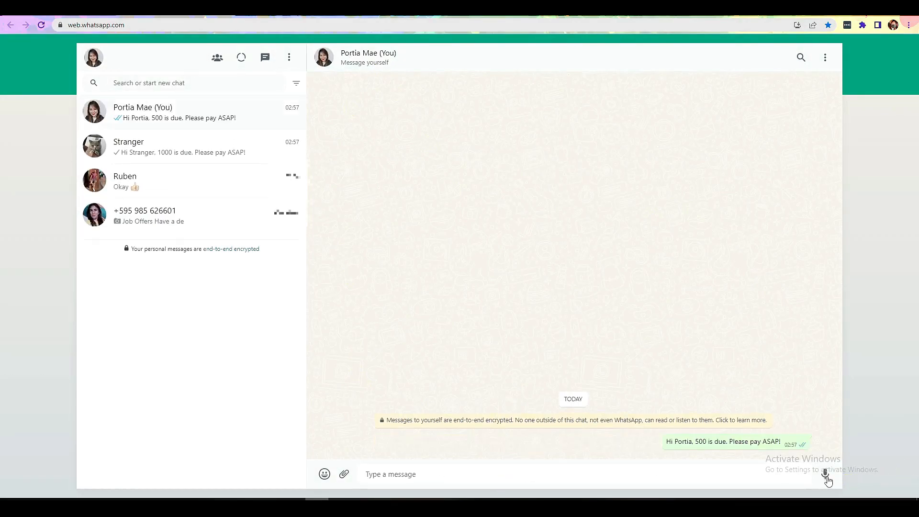
Return to the Excel table and open the F5 link in WhatsApp Web for the 1500 payment reminder.
left_click(340, 507)
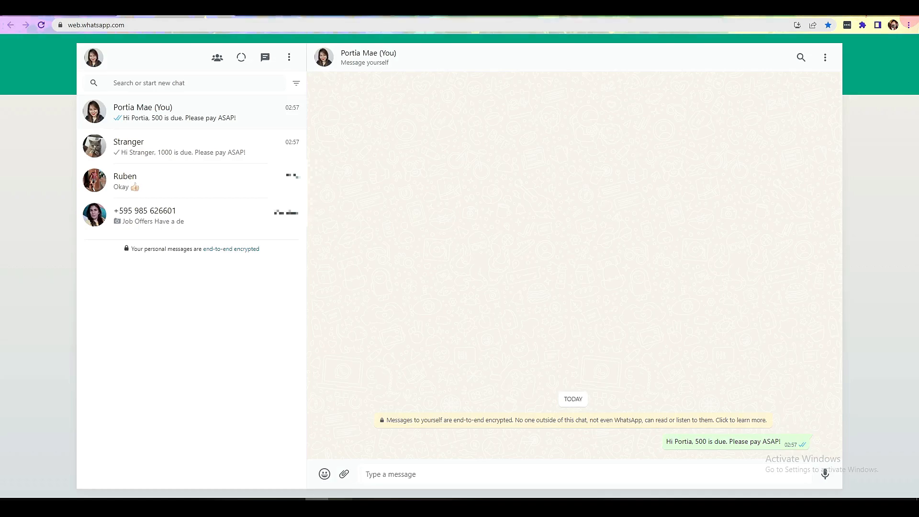
left_click(694, 222)
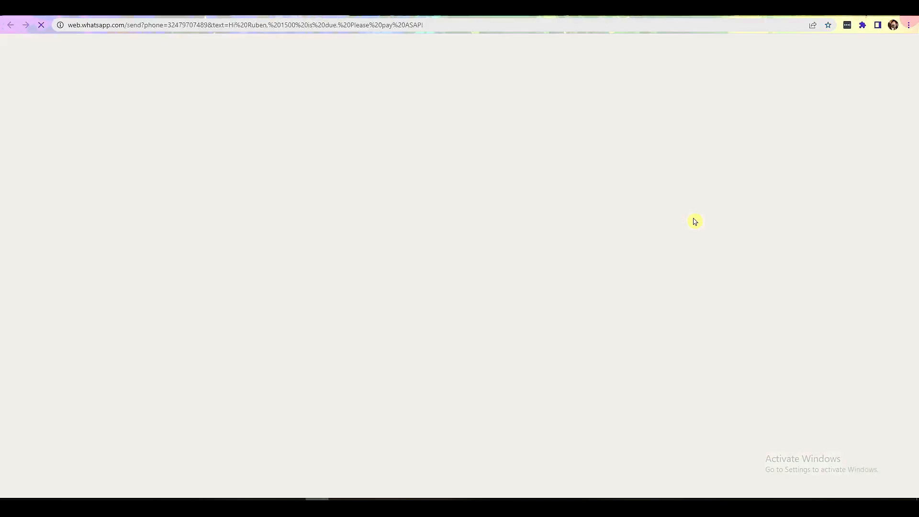